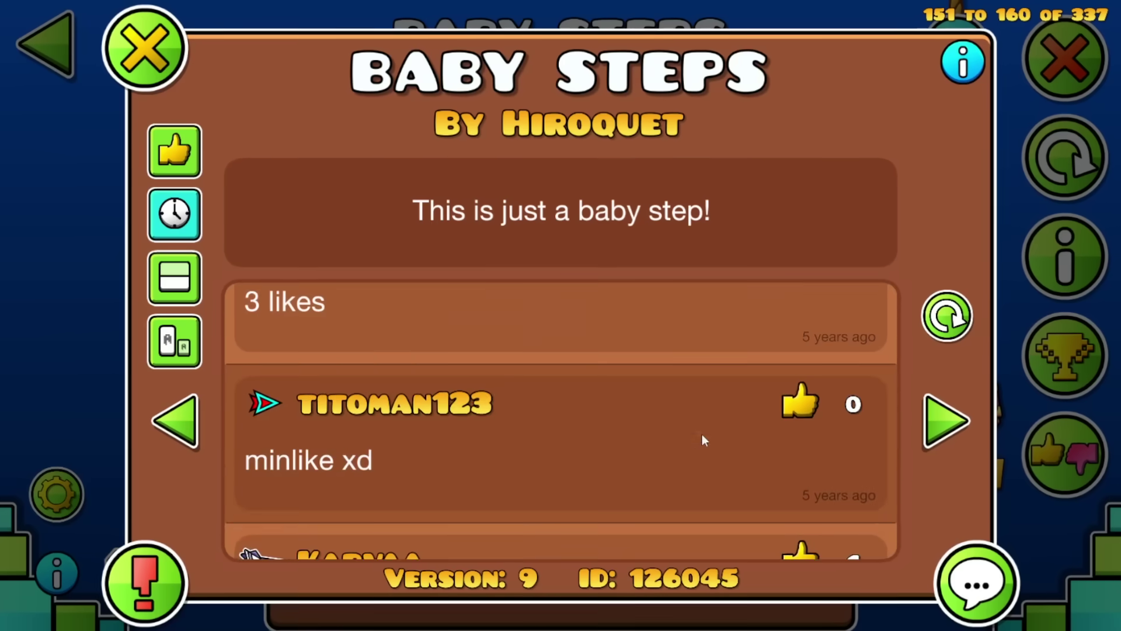
scroll(702, 434, "down", 3)
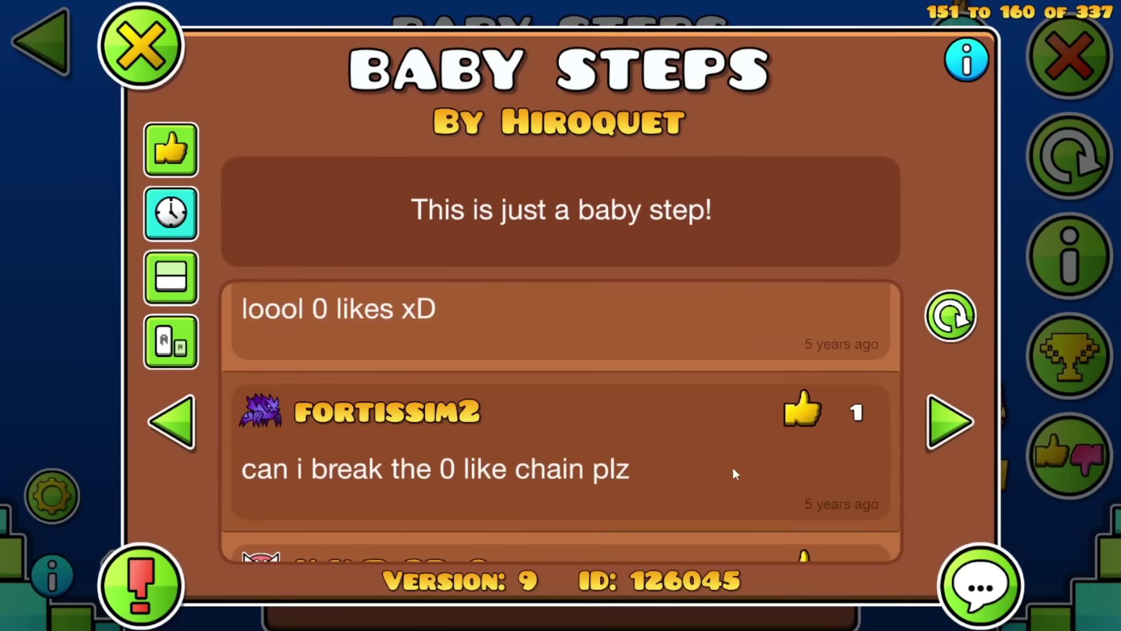
scroll(751, 459, "down", 3)
scroll(526, 408, "down", 3)
scroll(332, 350, "down", 3)
scroll(350, 386, "down", 3)
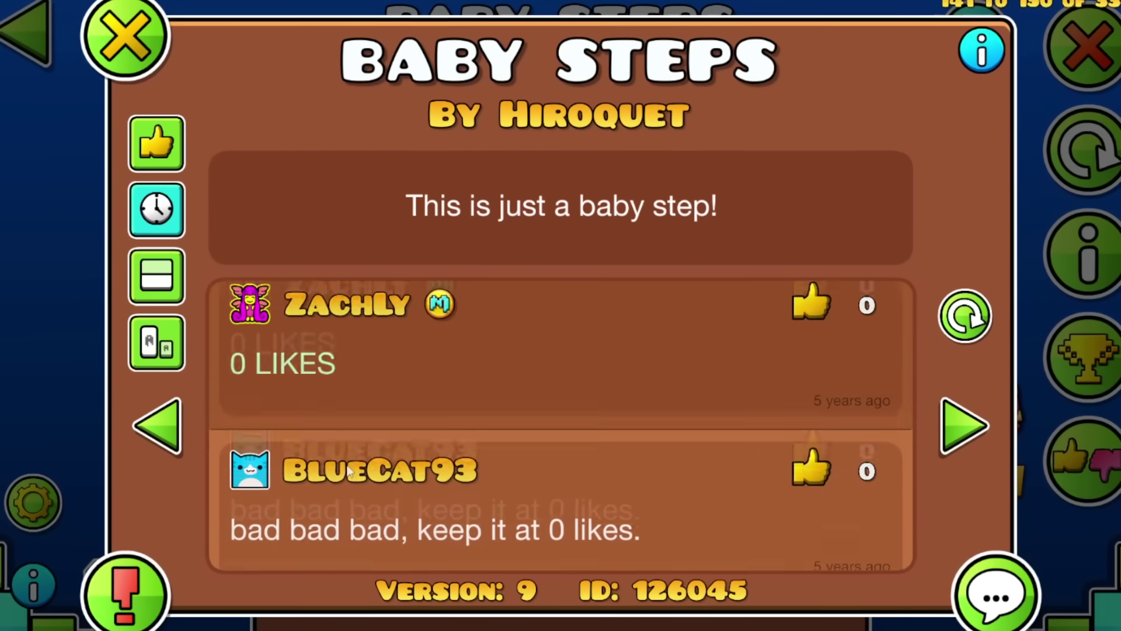
scroll(537, 362, "down", 3)
scroll(583, 263, "down", 3)
scroll(583, 263, "down", 3)
scroll(526, 316, "down", 3)
scroll(517, 395, "down", 3)
scroll(508, 499, "down", 3)
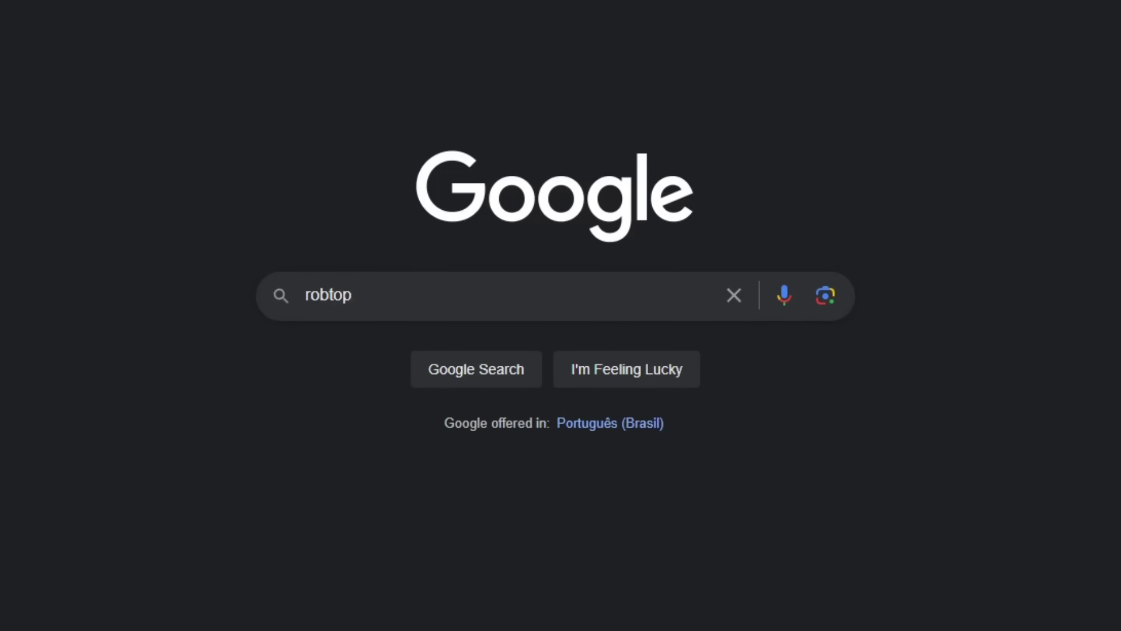
Step: Run the Google search for "robtop" to bring up Robert Topala's creator profile
key("Return")
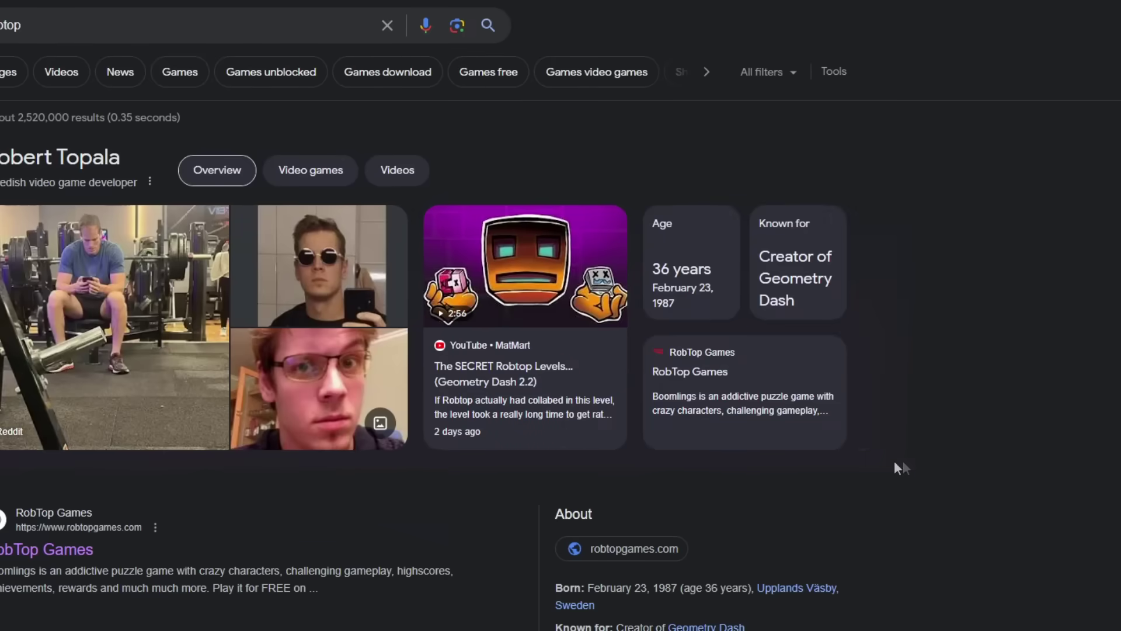